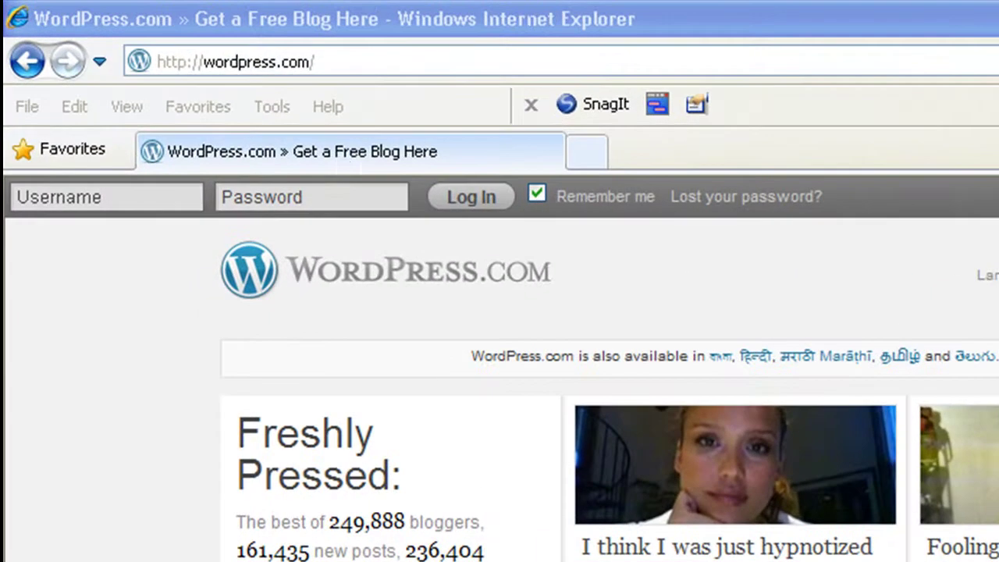
Log in to WordPress.com with the account username and password
left_click(124, 195)
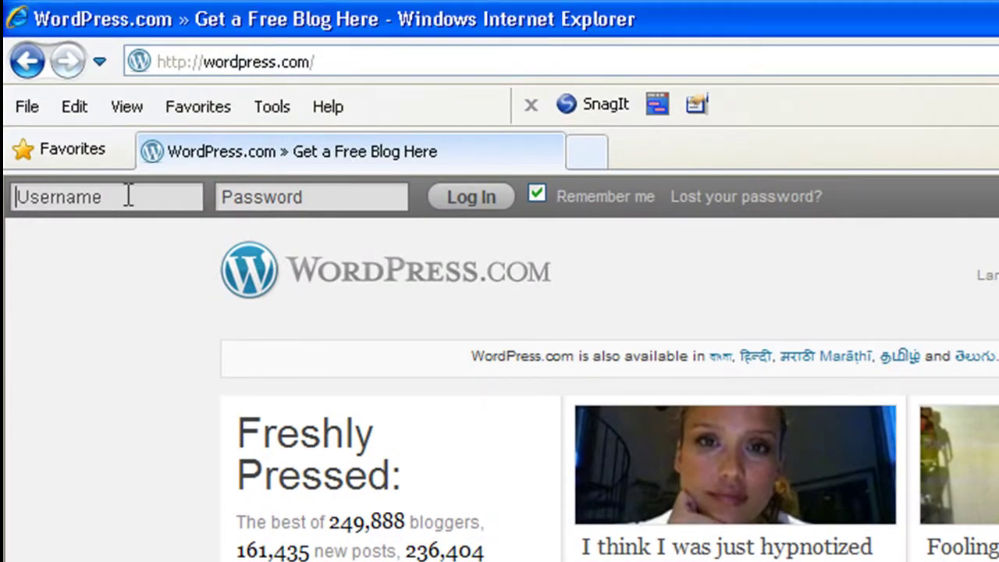
type("busy")
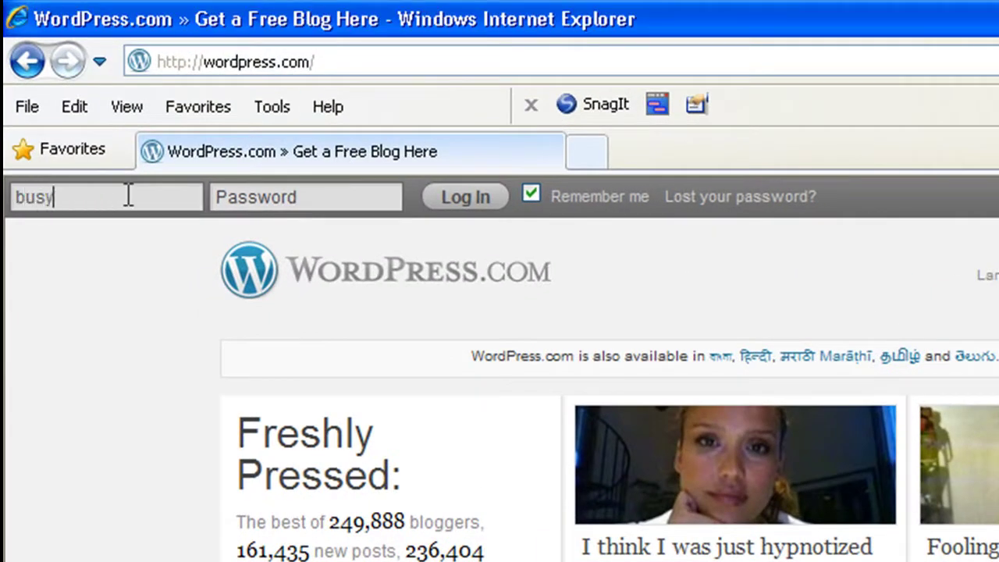
type("pingarun")
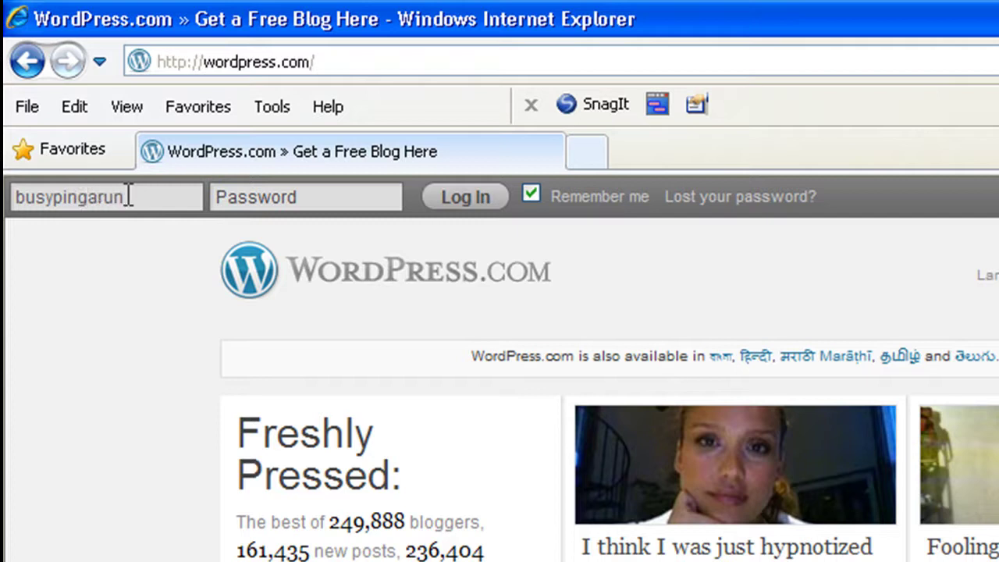
key("Tab")
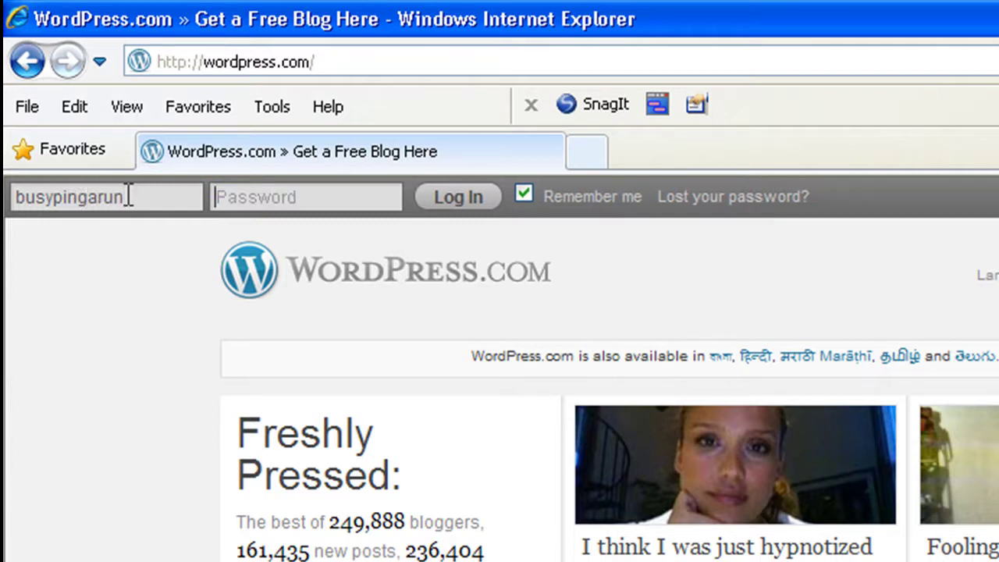
type("*********")
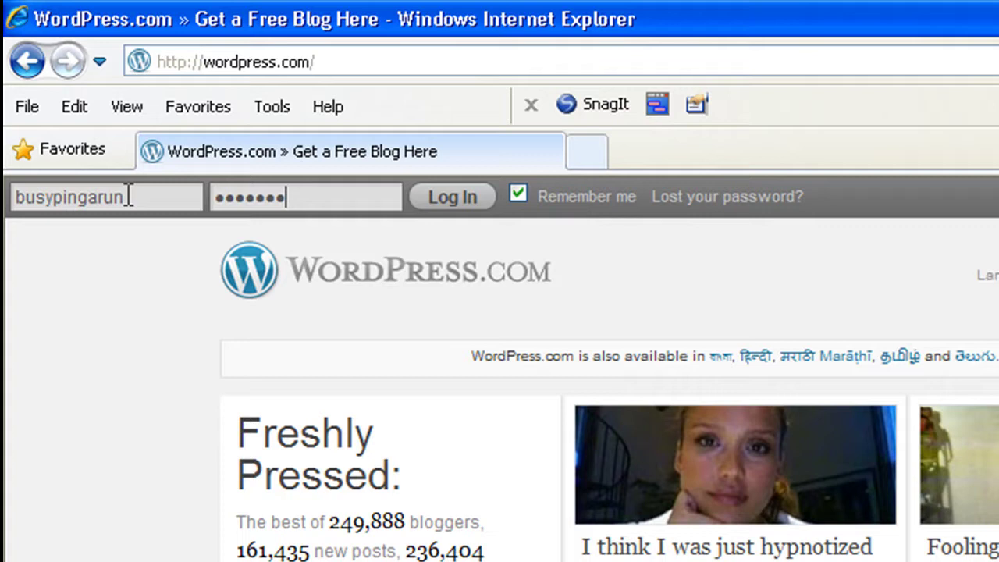
key("Return")
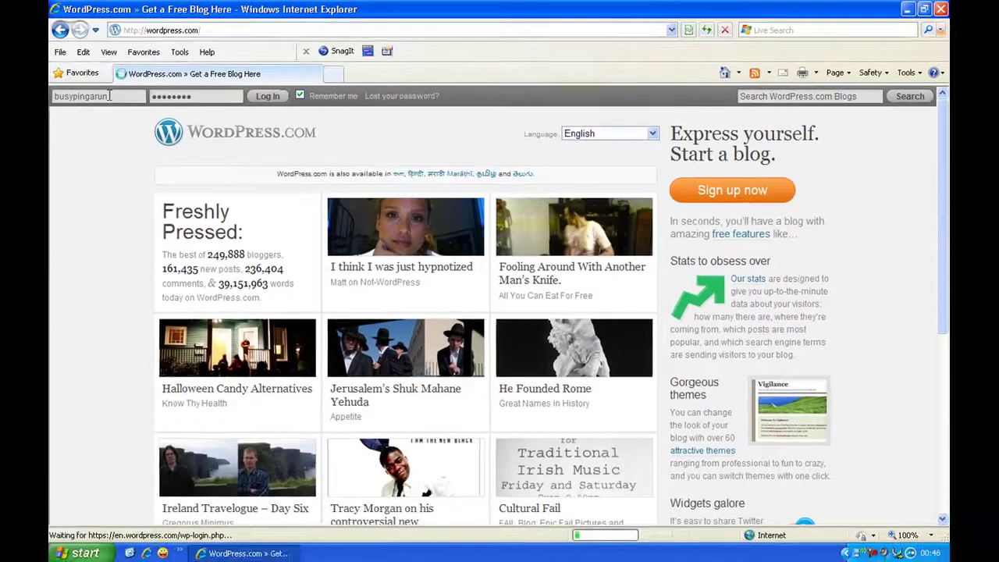
mouse_move(114, 115)
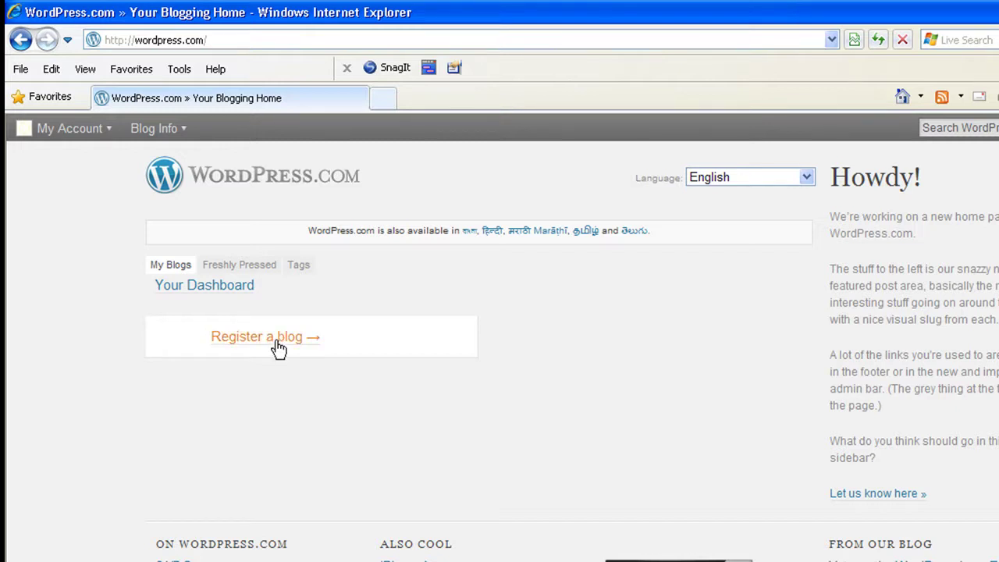
Start registering a new blog and select the default 'myblog' domain for replacement
left_click(275, 341)
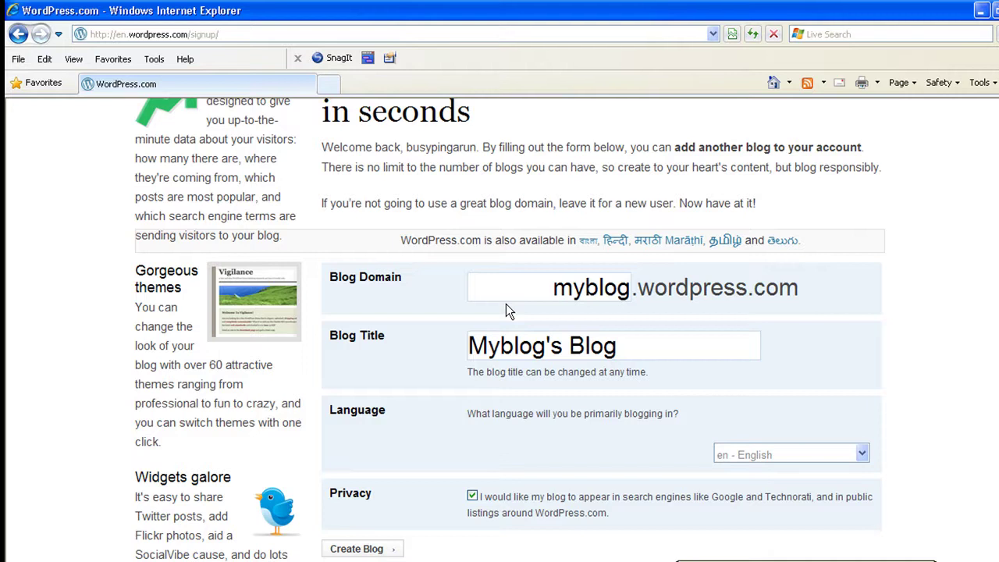
left_click_drag(553, 293, 636, 300)
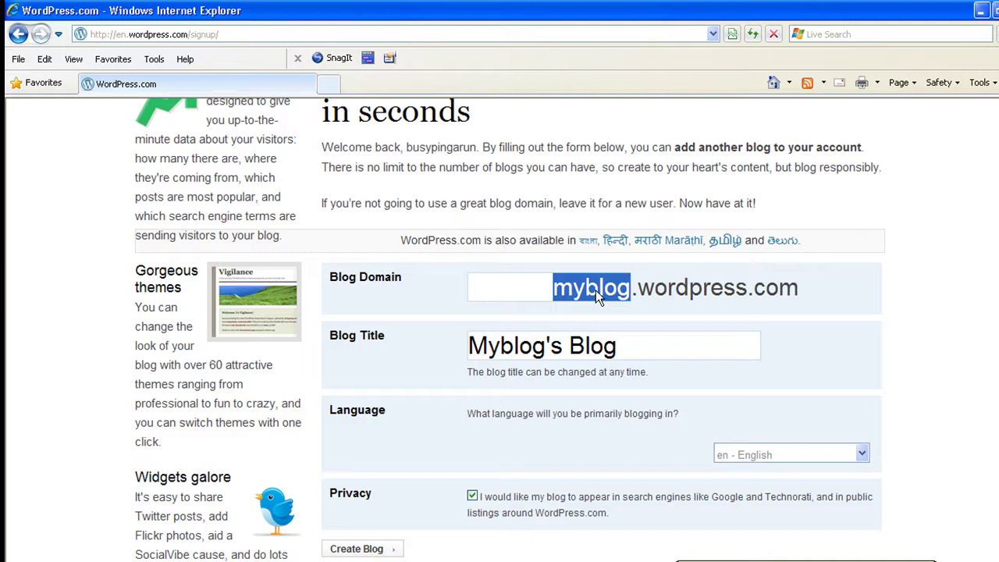
Enter BusyPingbg as the blog domain and change the title to 'BusyPing Blog'
type("Busy")
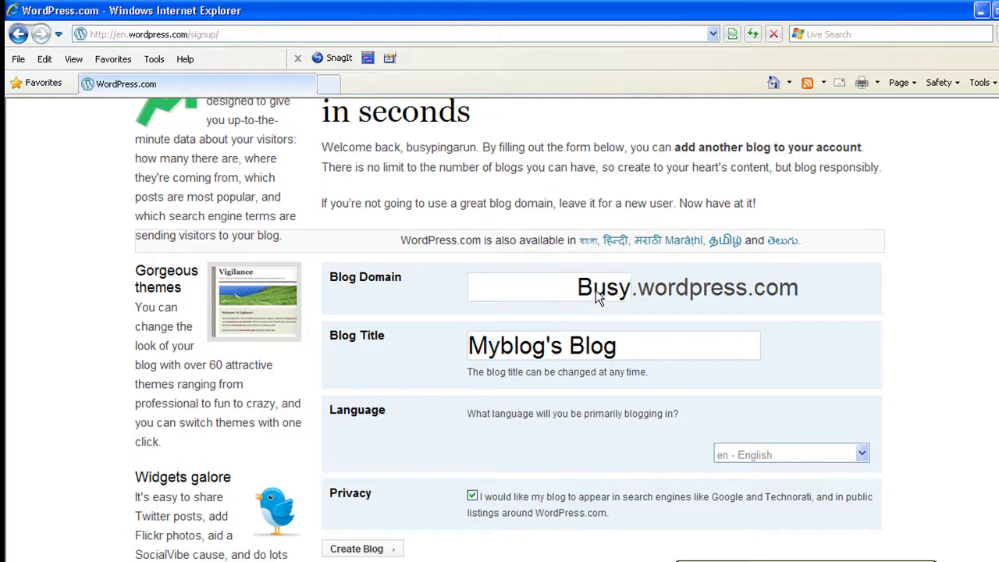
type("Pingbgf")
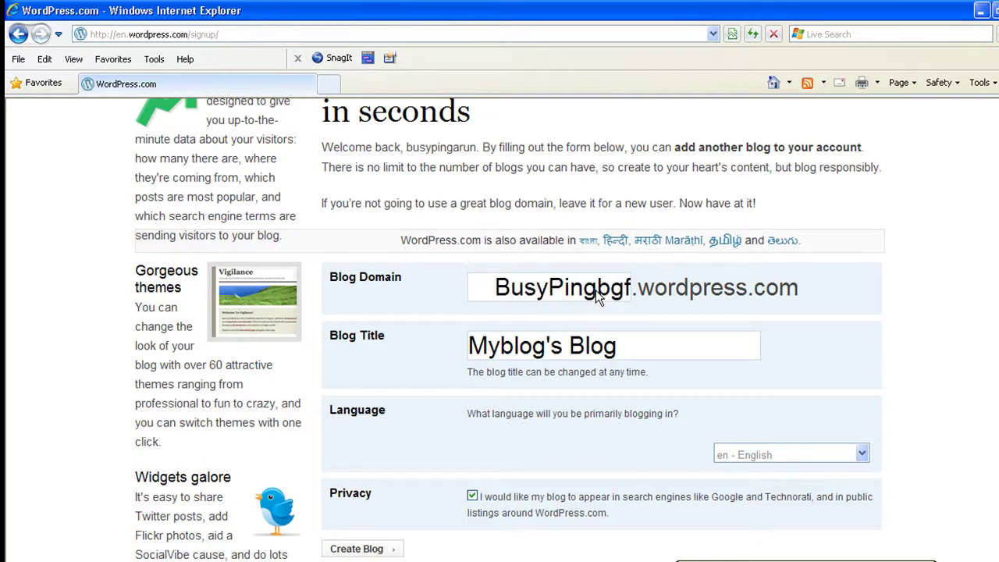
key("BackSpace")
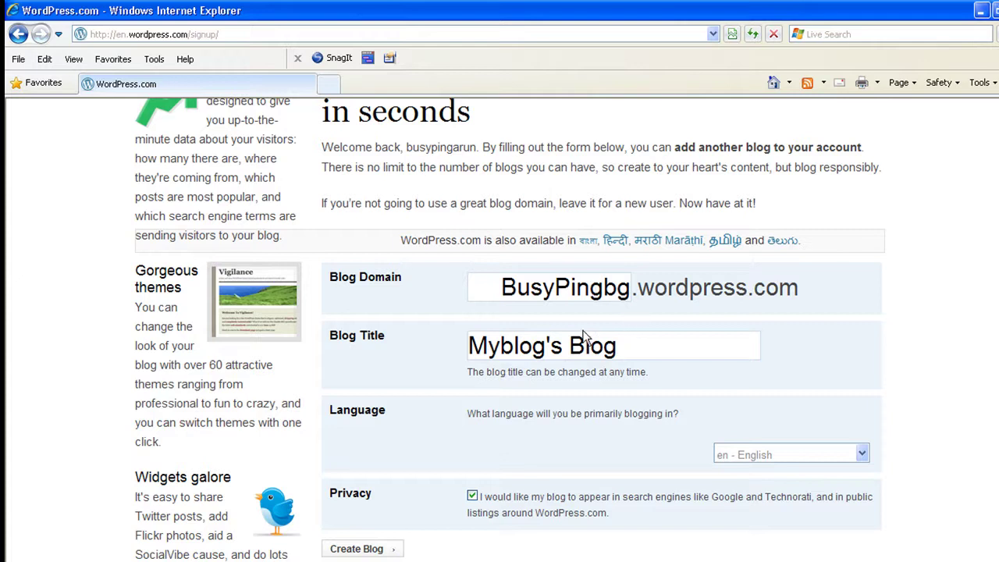
left_click_drag(562, 345, 392, 355)
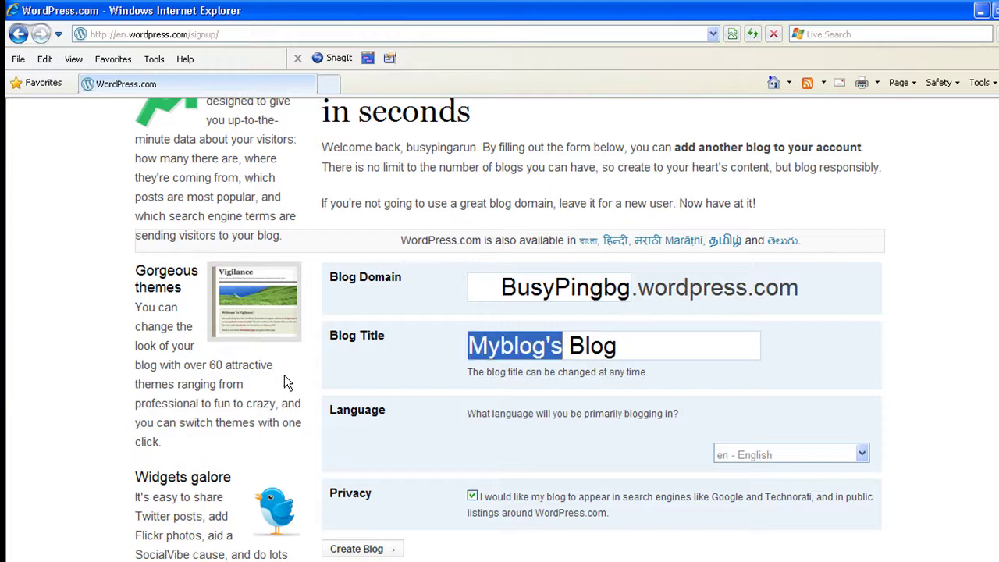
type("BusyPing")
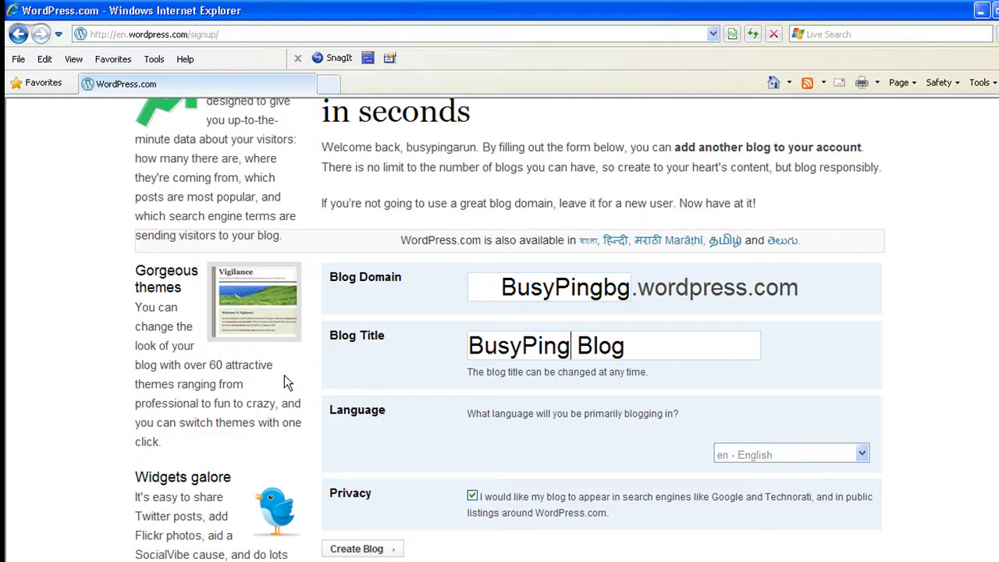
left_click(779, 460)
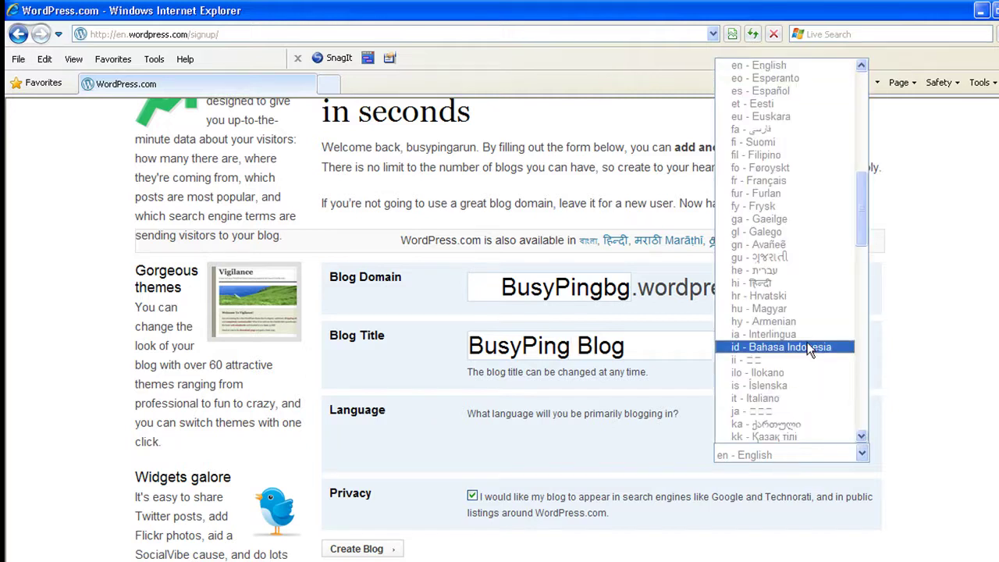
left_click(806, 62)
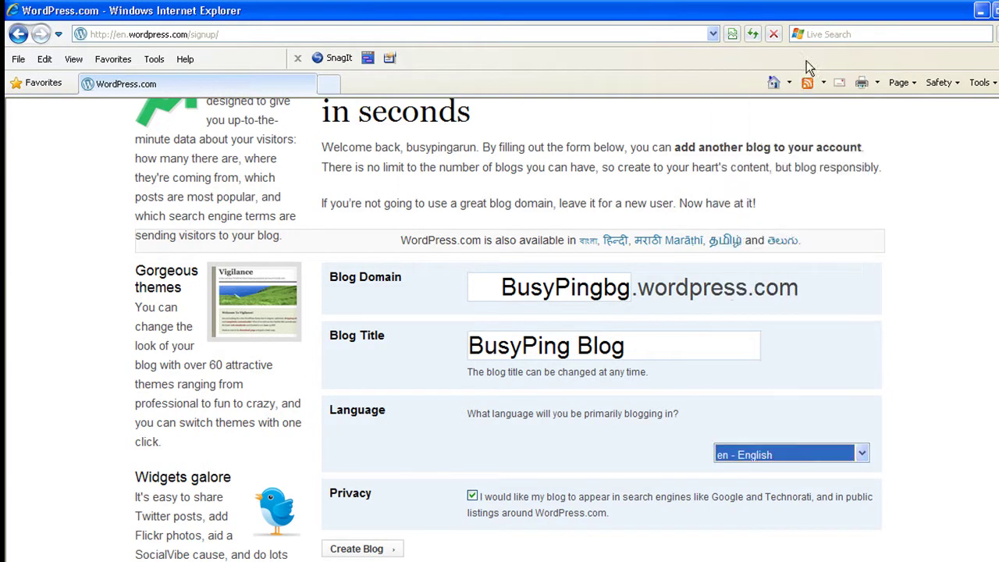
left_click(889, 364)
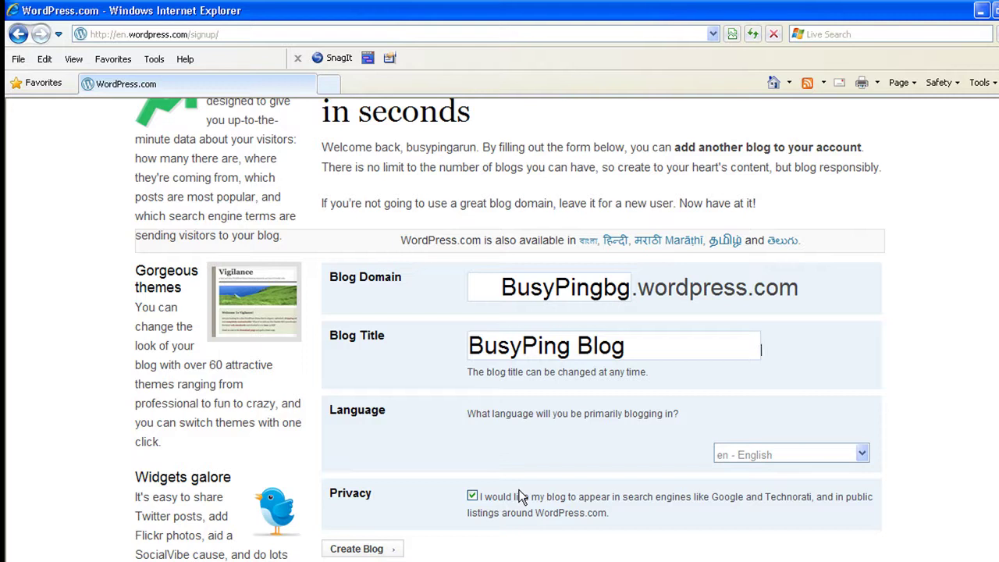
Create the blog busypingbg.wordpress.com and wait for the confirmation page
left_click(384, 550)
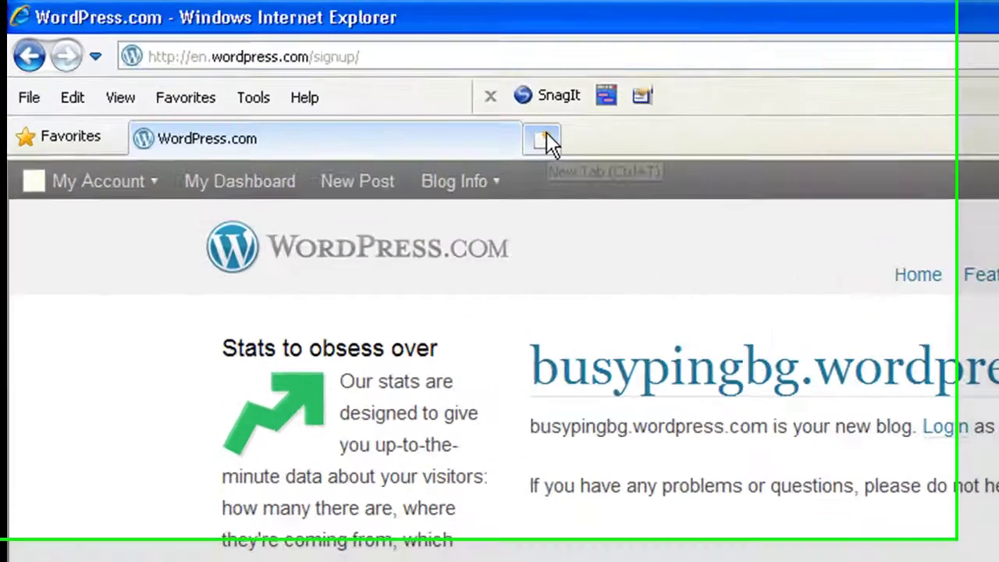
Load busypingbg.wordpress.com in a new browser tab
left_click(546, 137)
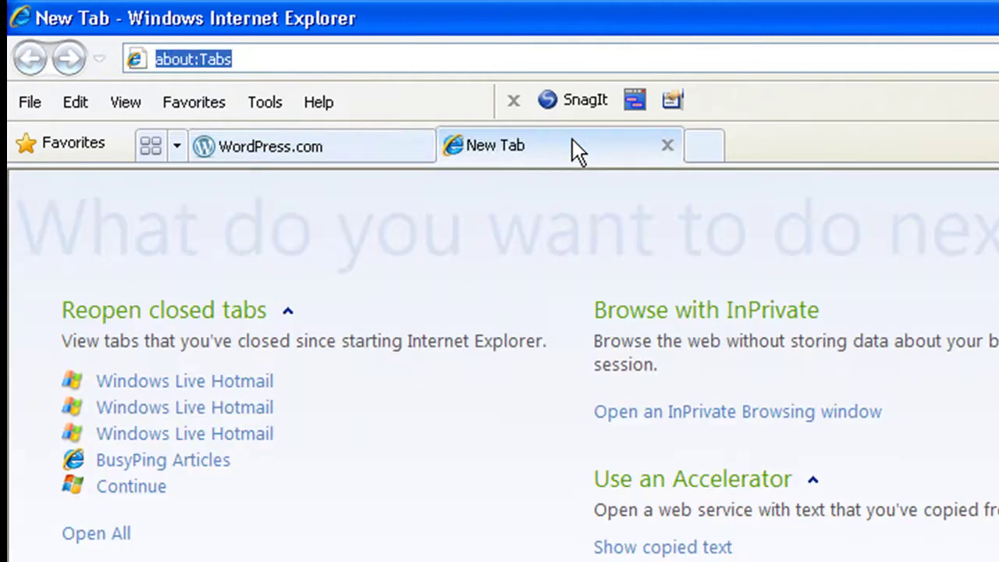
type("busy")
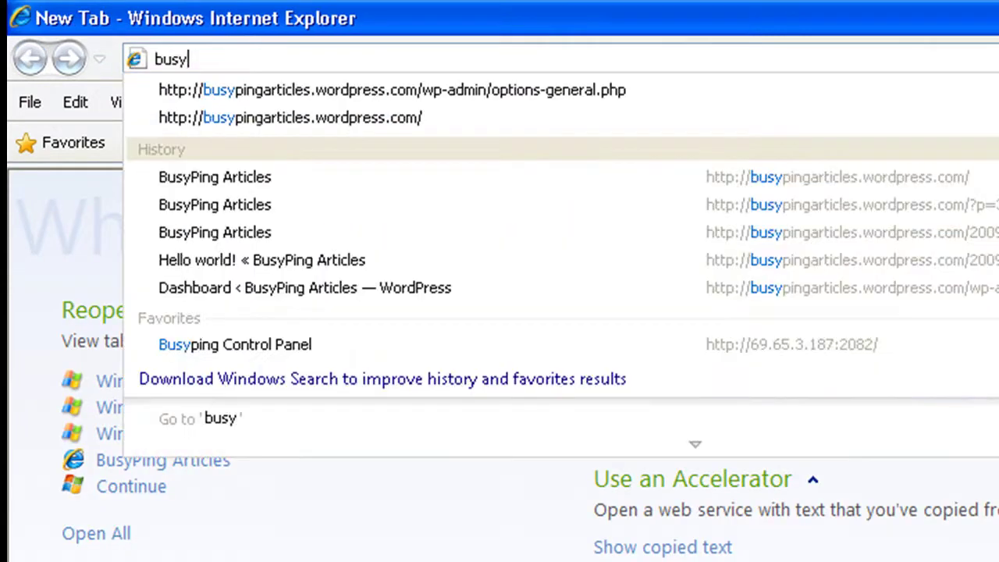
type("pingbg")
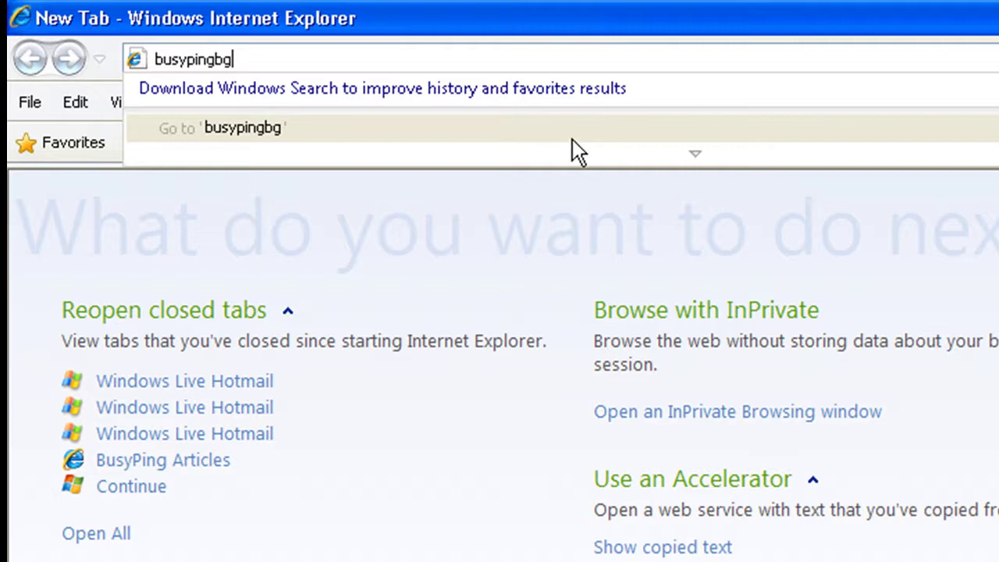
type(".wordpress.com")
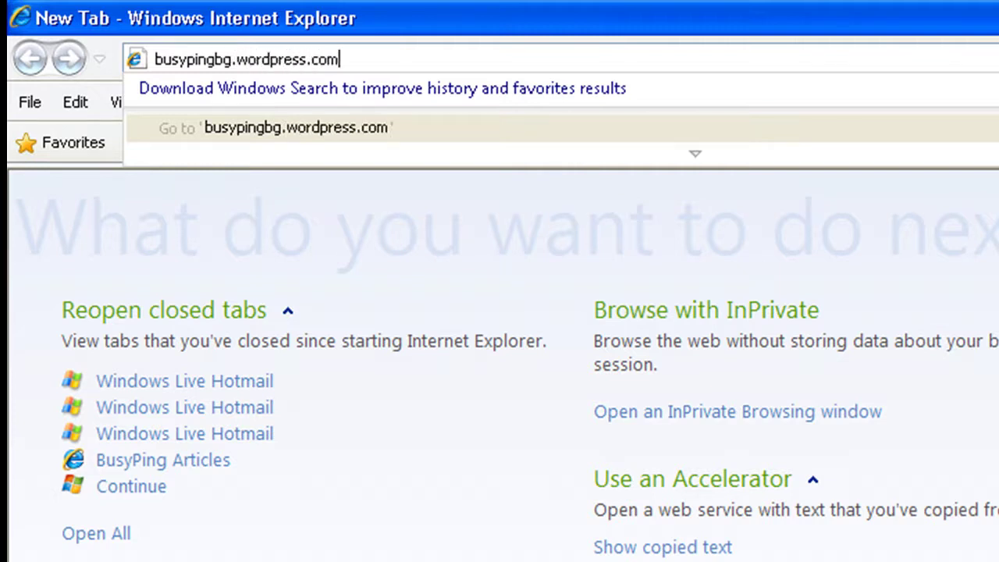
key("Return")
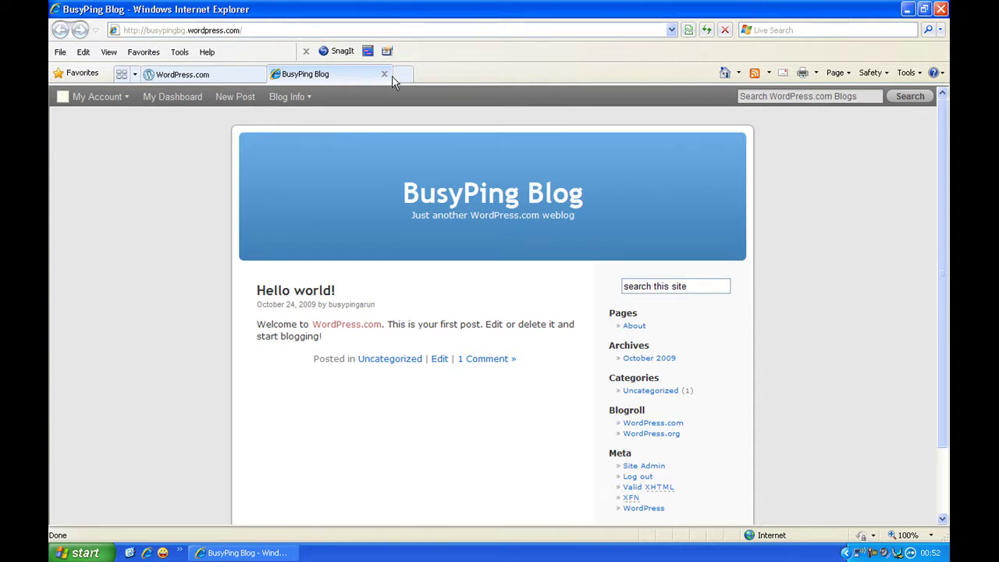
Close the blog tab and log out of the WordPress.com account
mouse_move(299, 102)
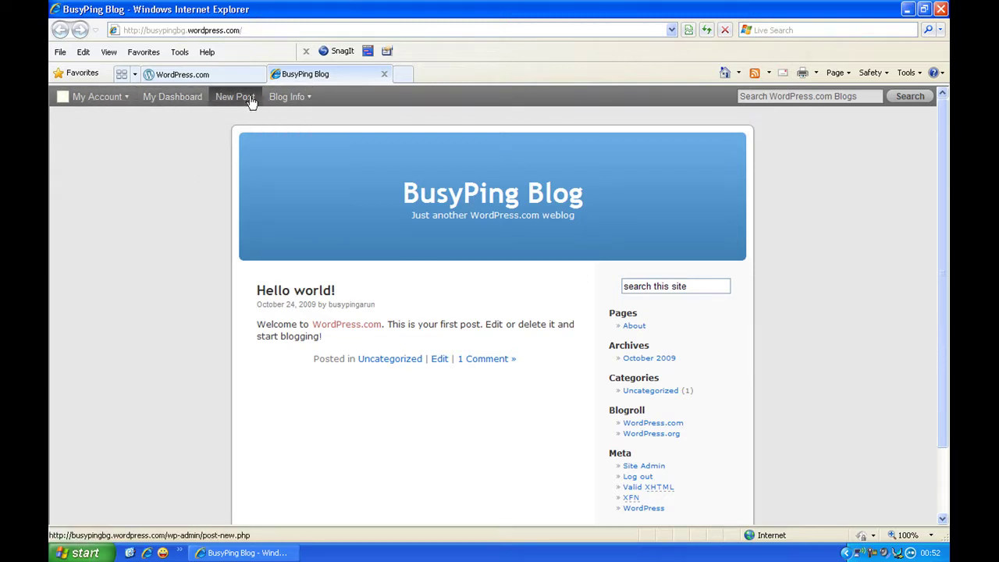
mouse_move(271, 95)
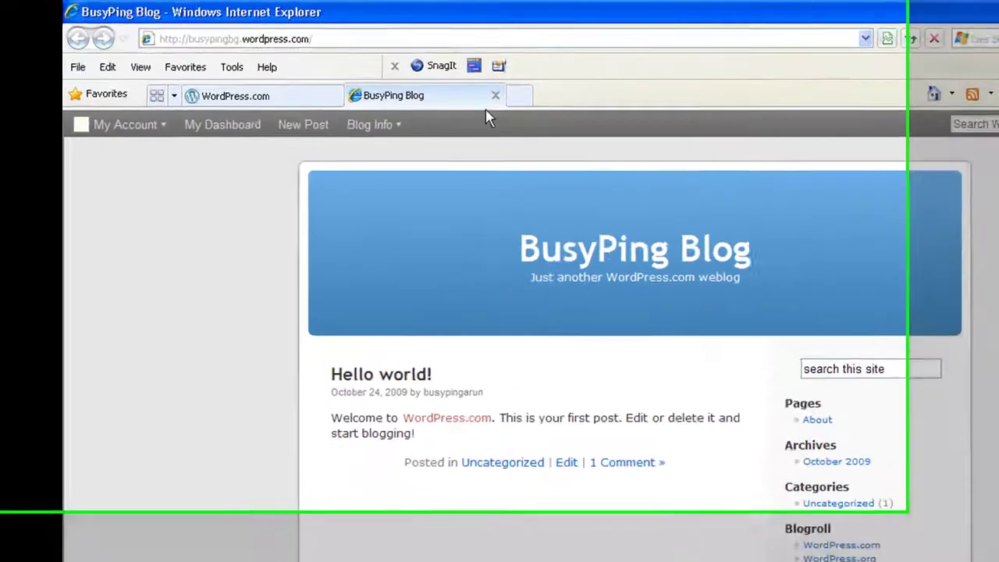
left_click(384, 74)
mouse_move(174, 138)
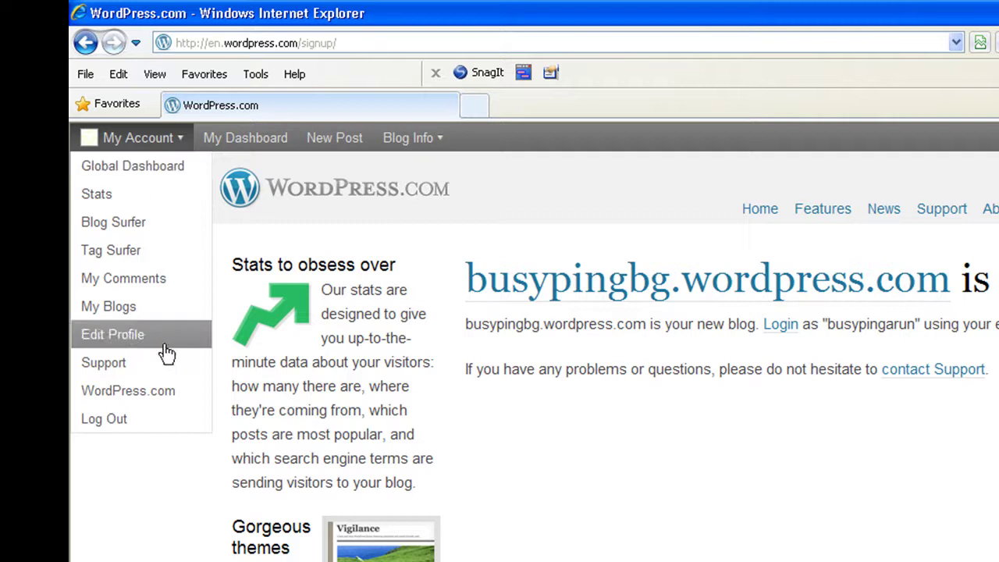
left_click(151, 425)
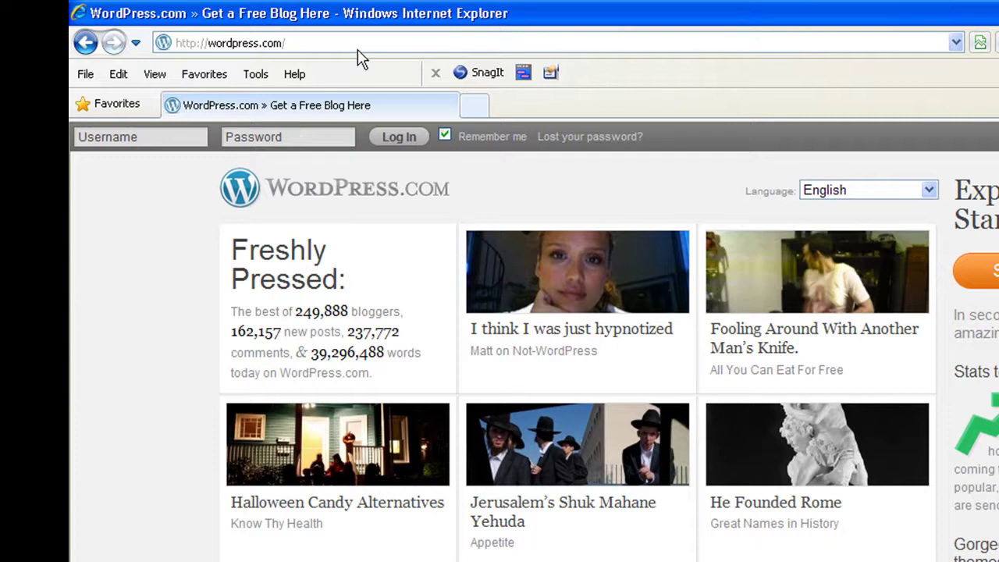
Reload busypingbg.wordpress.com to view the blog as a visitor
left_click(359, 49)
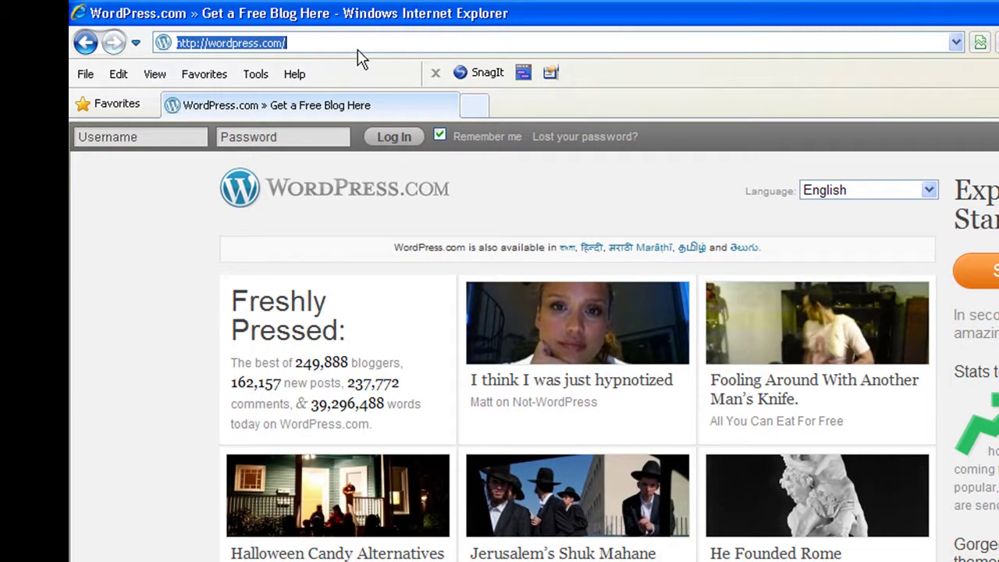
type("busypingb")
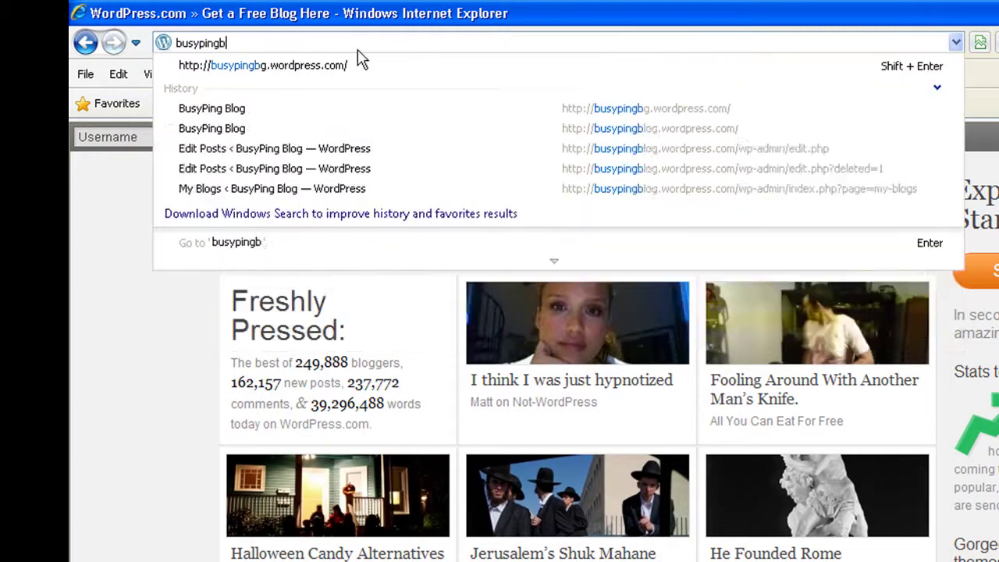
type("g.wordpress")
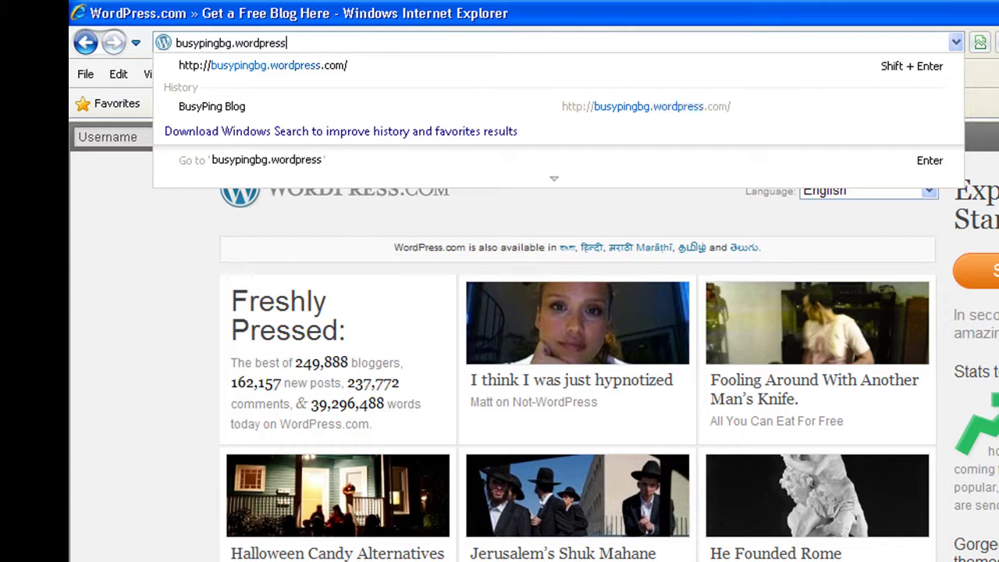
key("Down")
key("Return")
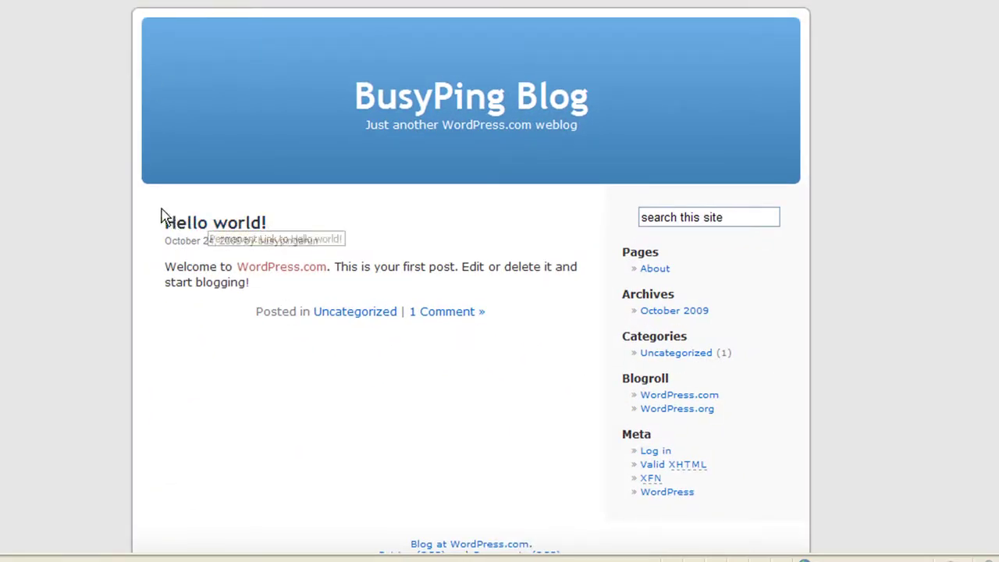
left_click_drag(161, 217, 515, 321)
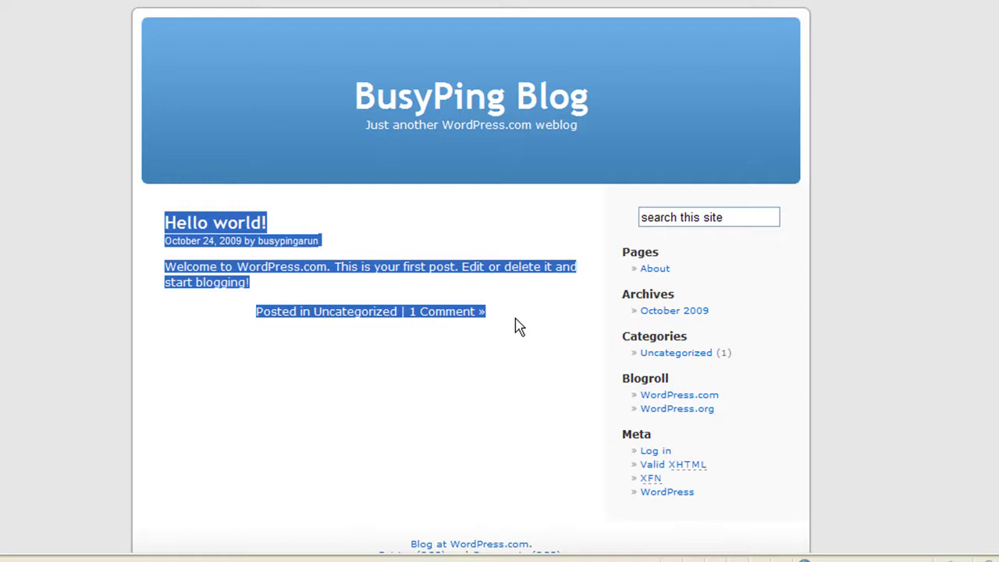
left_click(517, 326)
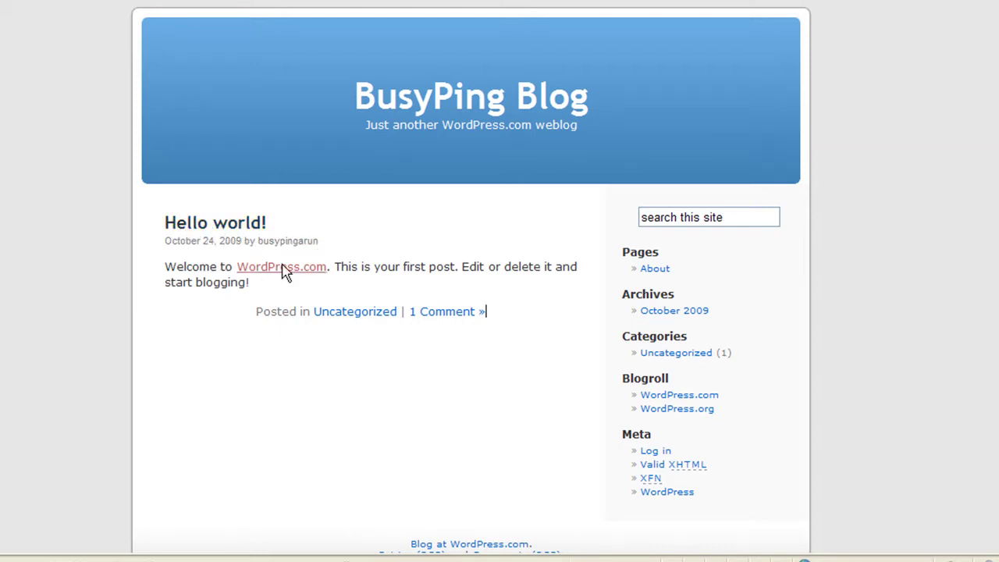
mouse_move(283, 274)
left_click_drag(247, 282, 210, 190)
left_click(210, 190)
left_click(465, 315)
scroll(708, 350, "up", 3)
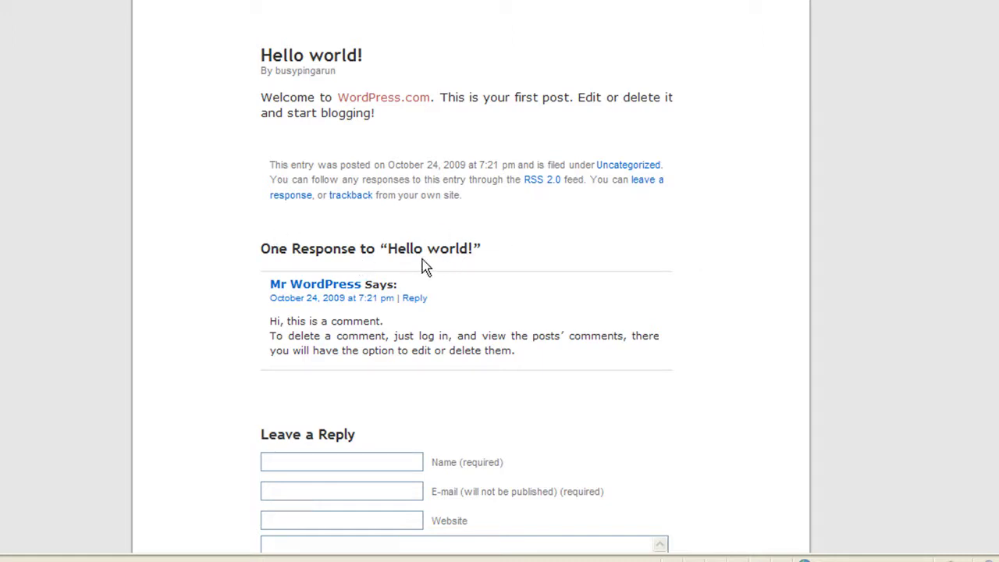
mouse_move(346, 283)
scroll(493, 365, "up", 3)
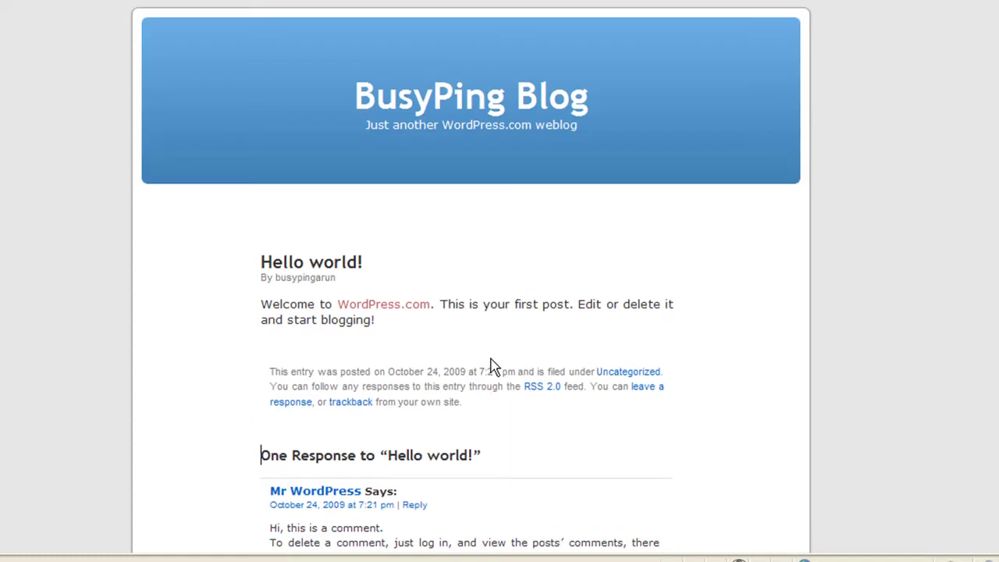
left_click(464, 105)
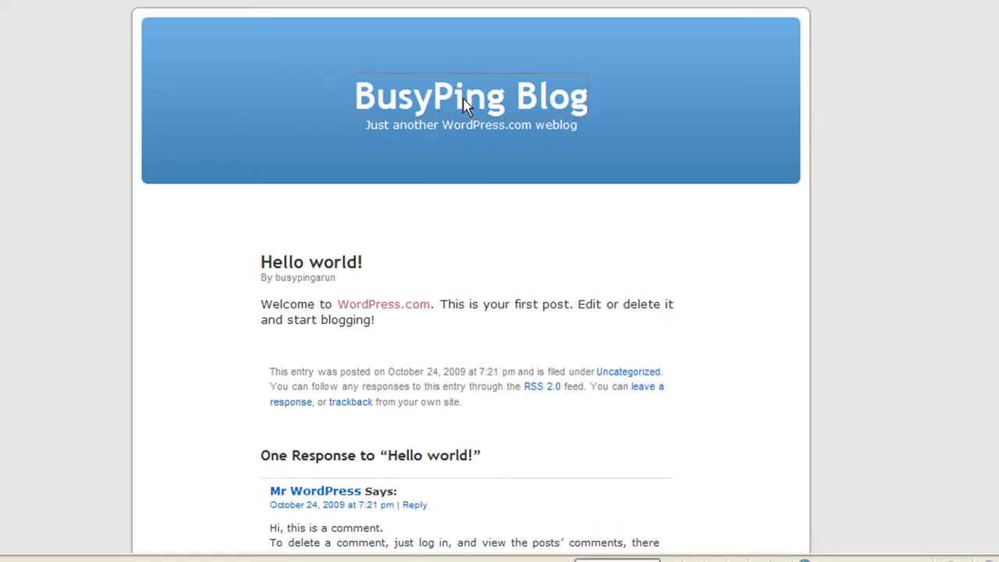